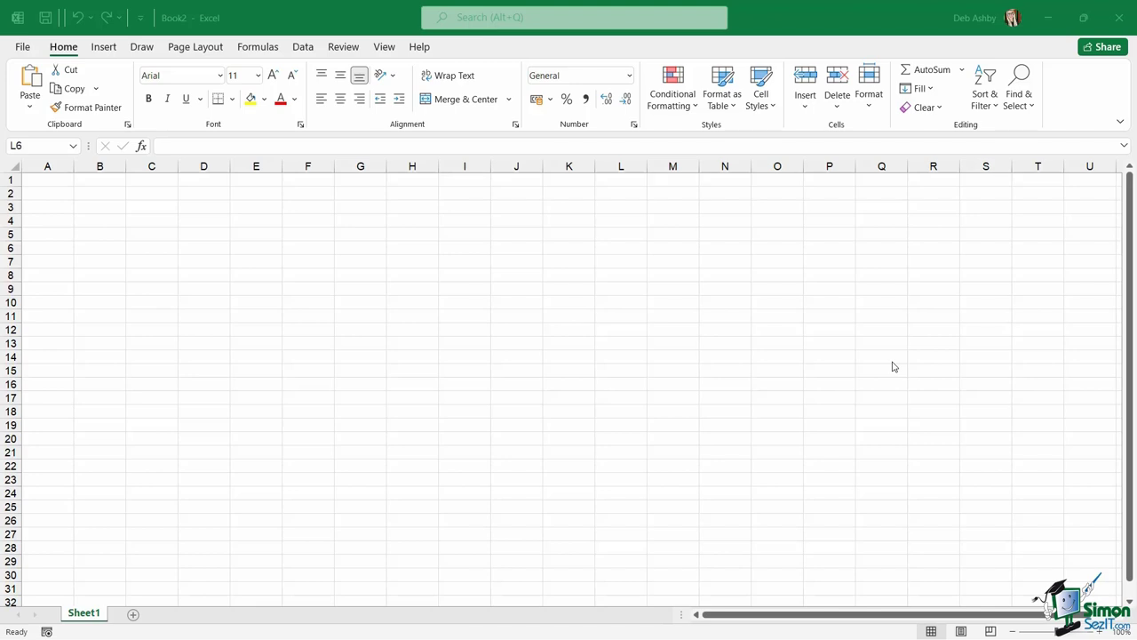
Look through the Insert ribbon commands and return to the Home commands.
left_click(104, 48)
left_click(62, 49)
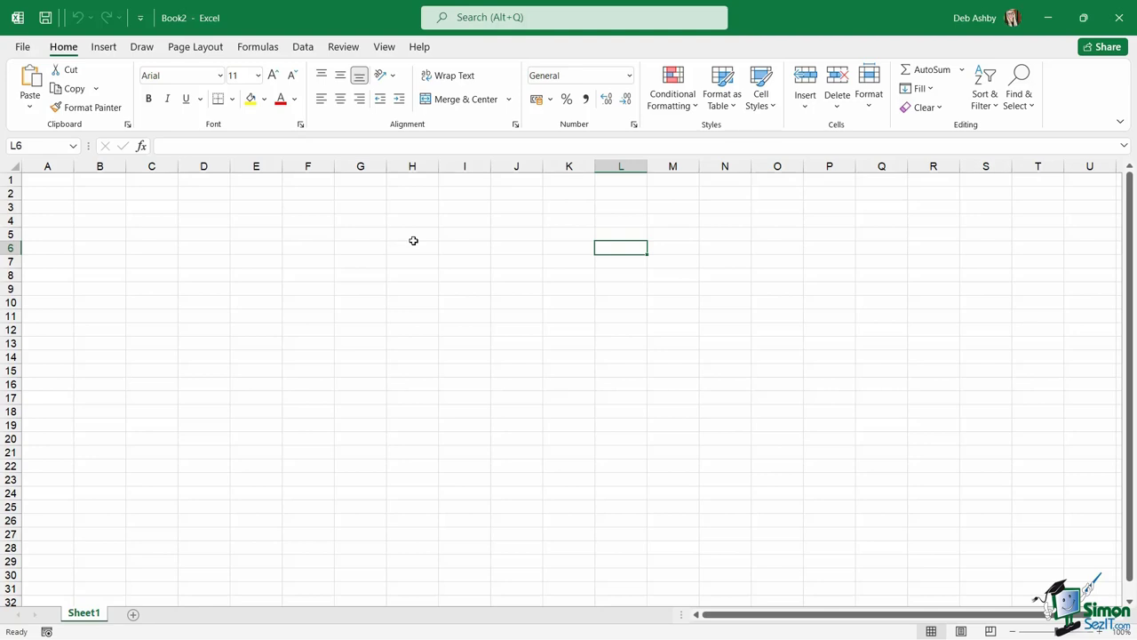
left_click(104, 49)
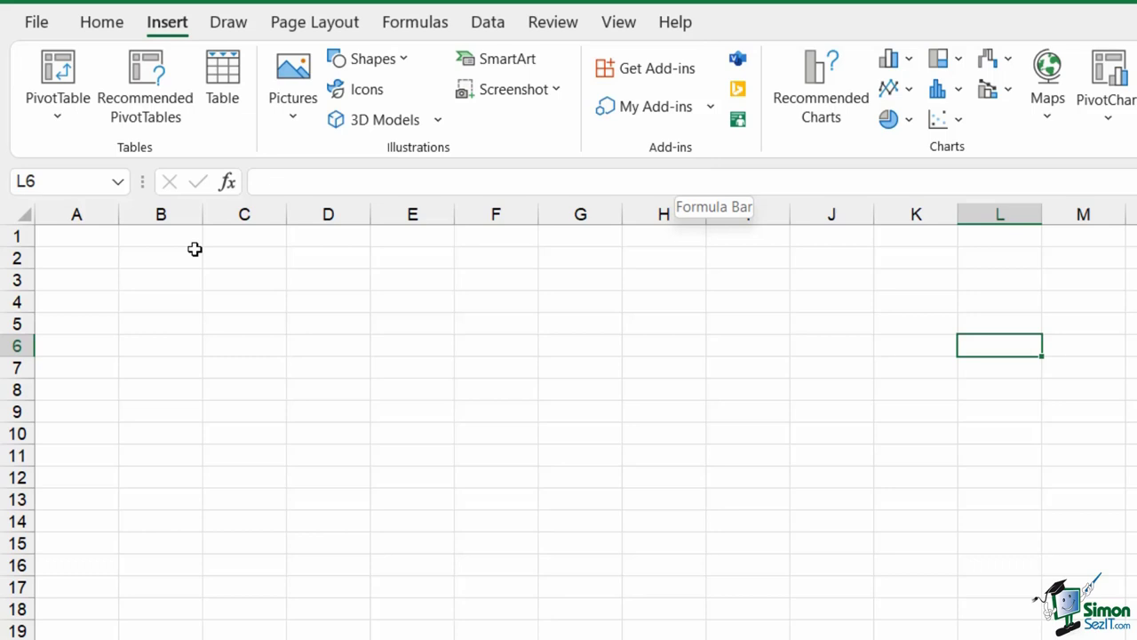
left_click(97, 28)
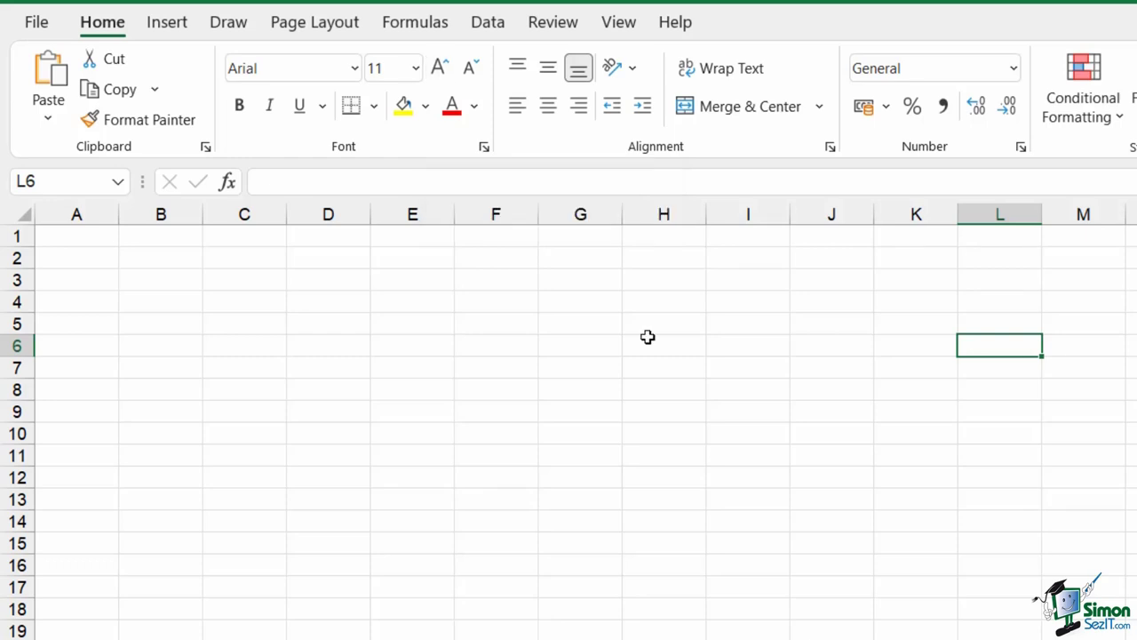
View the customization options offered for the Format Painter command and dismiss them.
right_click(152, 123)
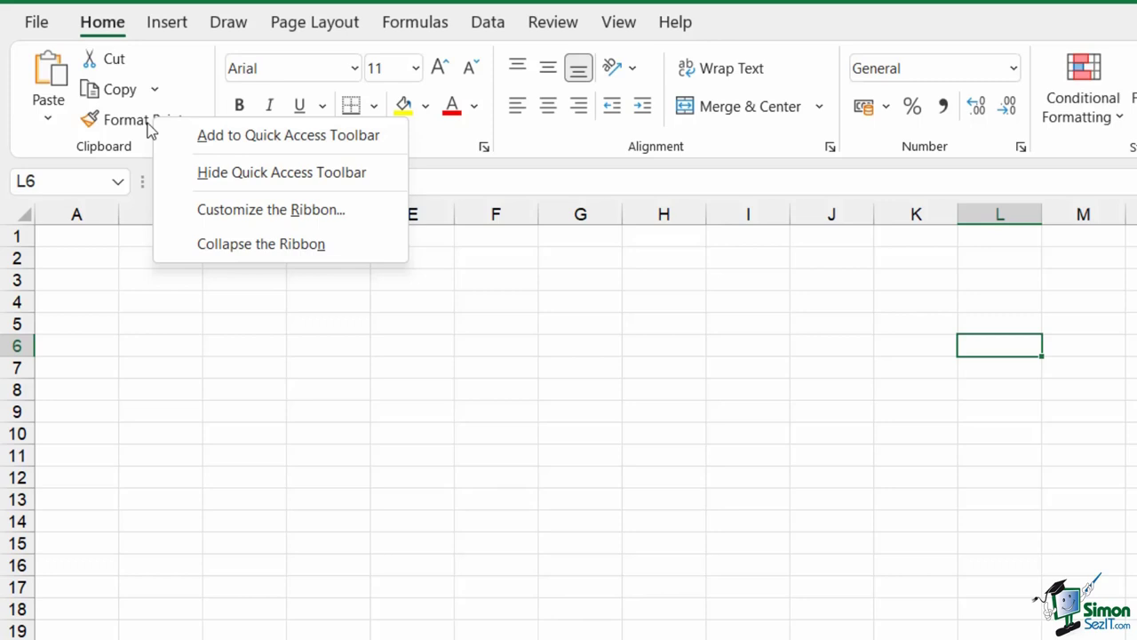
left_click(498, 378)
left_click(518, 370)
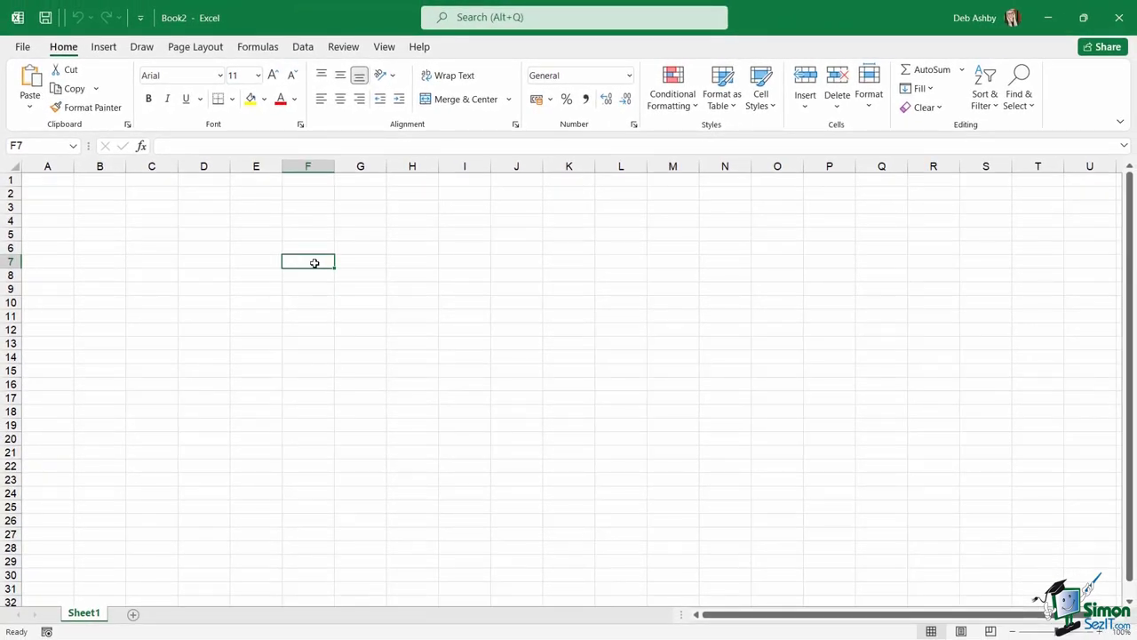
View the context commands and Mini Toolbar for cell F7, dismiss them and select cell E4.
right_click(314, 263)
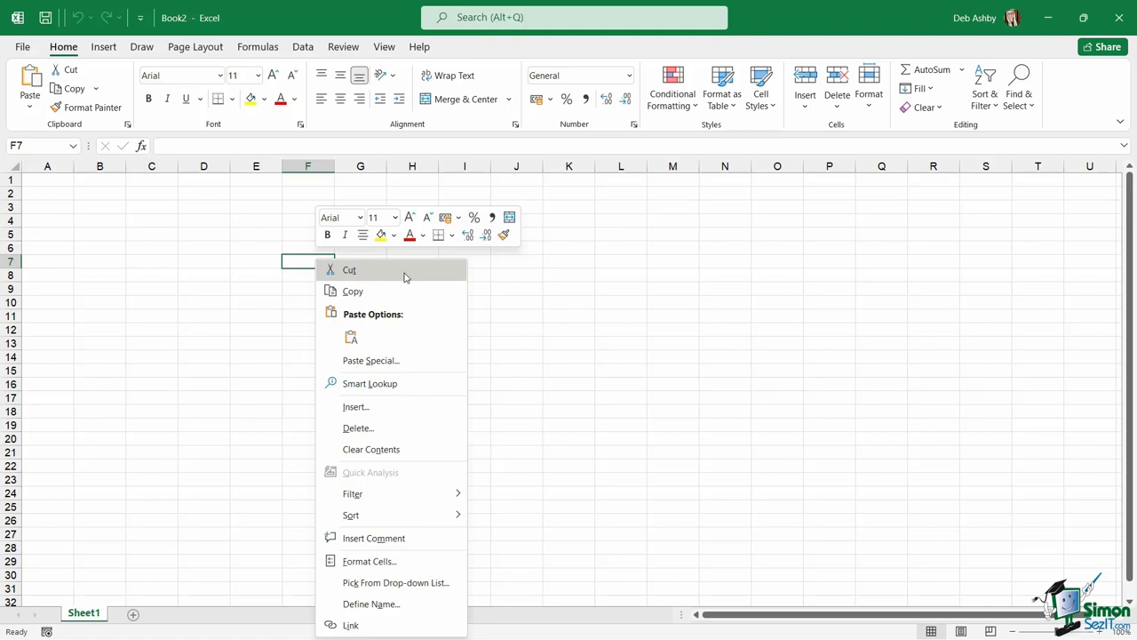
key("Escape")
left_click(257, 220)
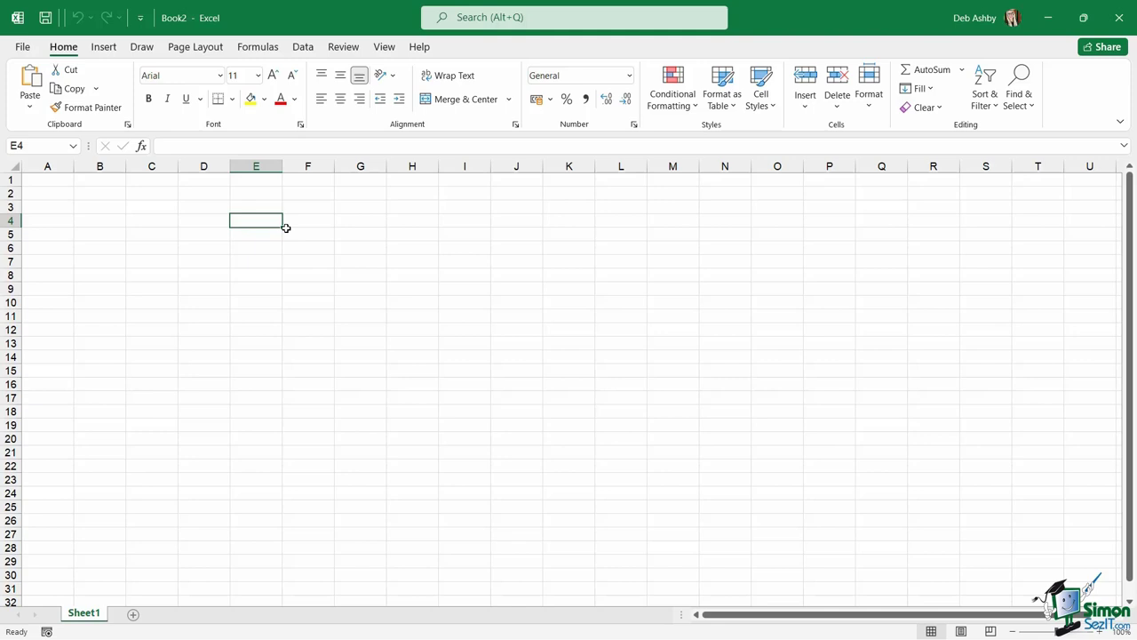
Toggle the Show Mini Toolbar on selection setting in the general Excel options.
left_click(22, 47)
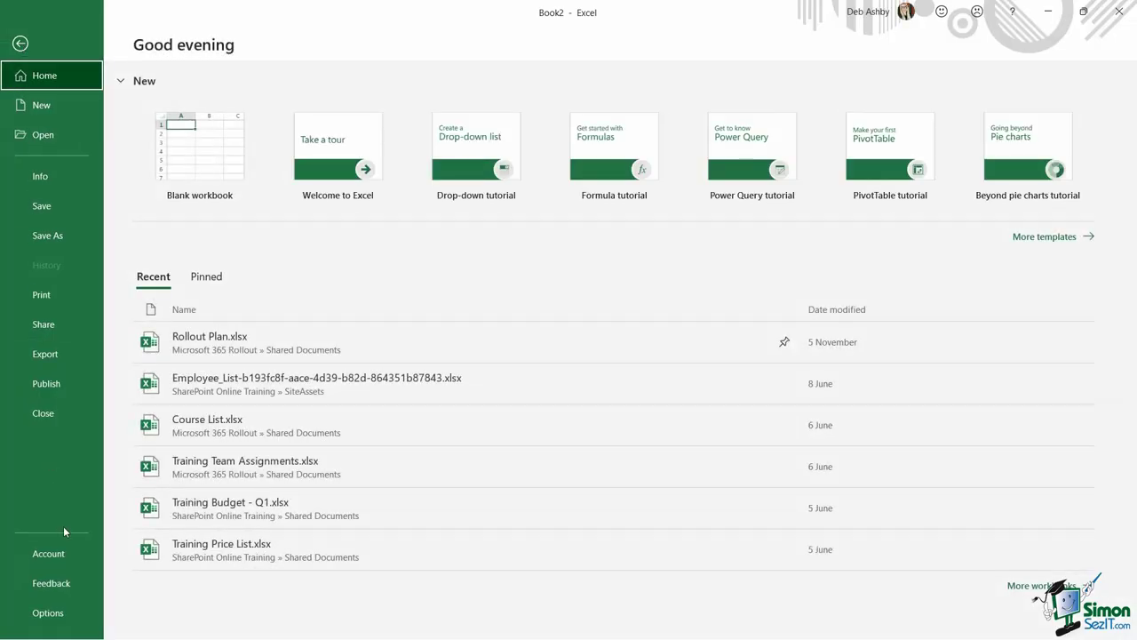
left_click(48, 612)
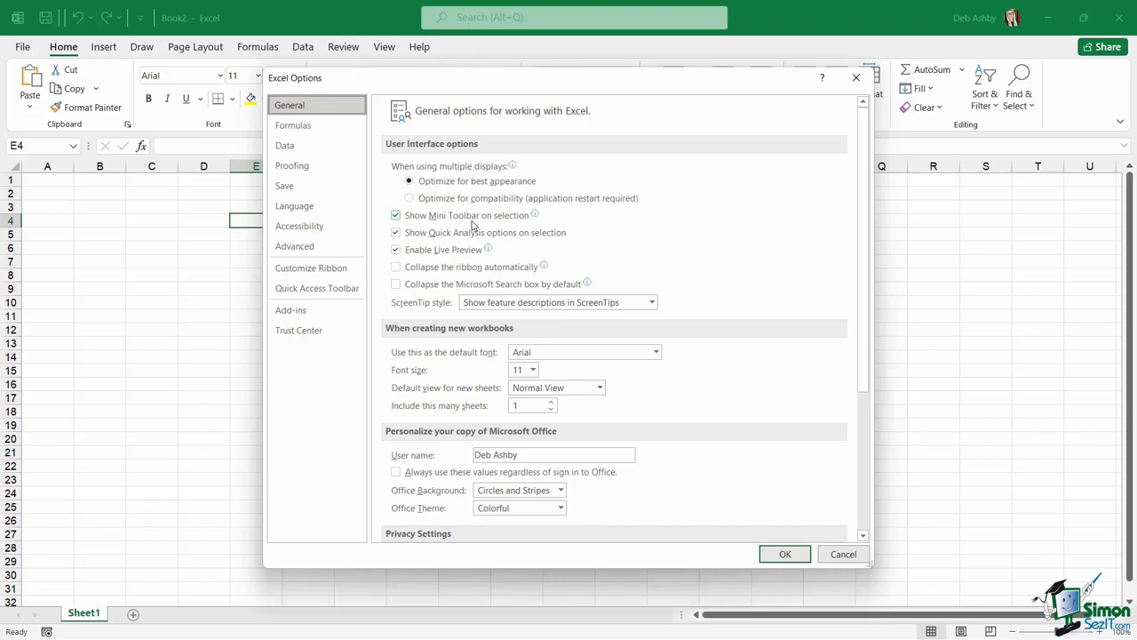
mouse_move(434, 223)
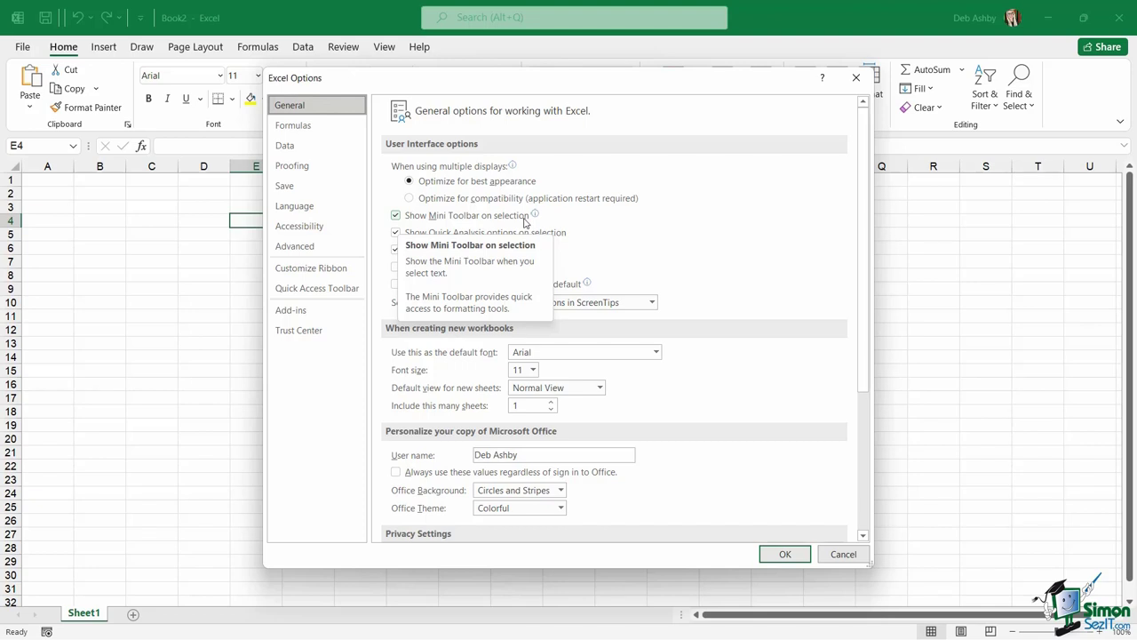
left_click(396, 217)
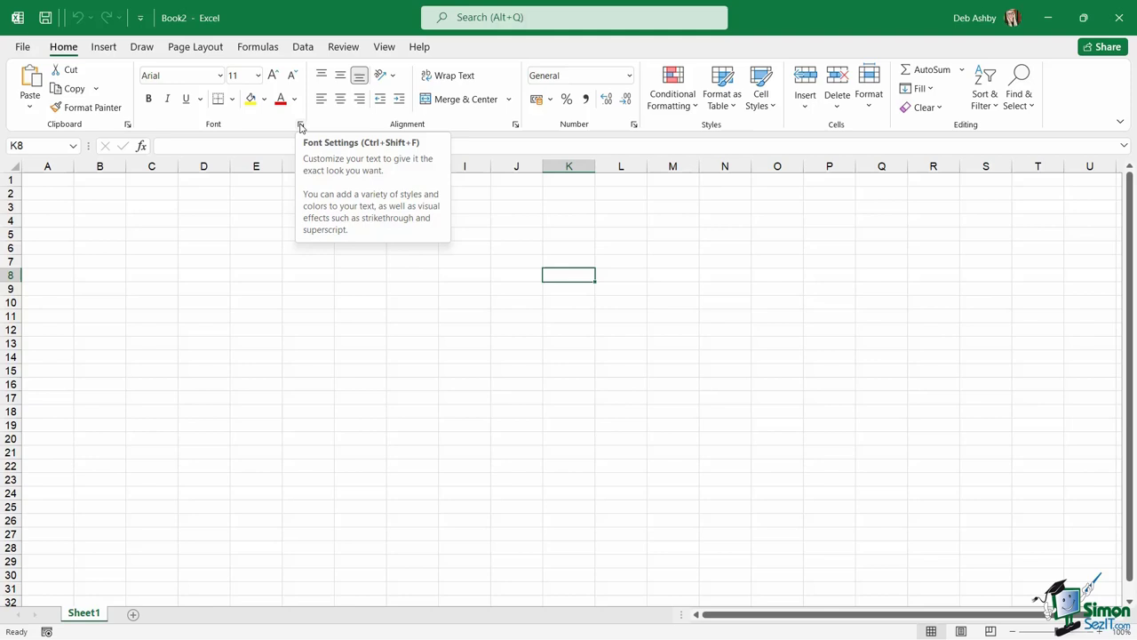
View the full font settings for cell K8 and close them without applying changes.
left_click(300, 127)
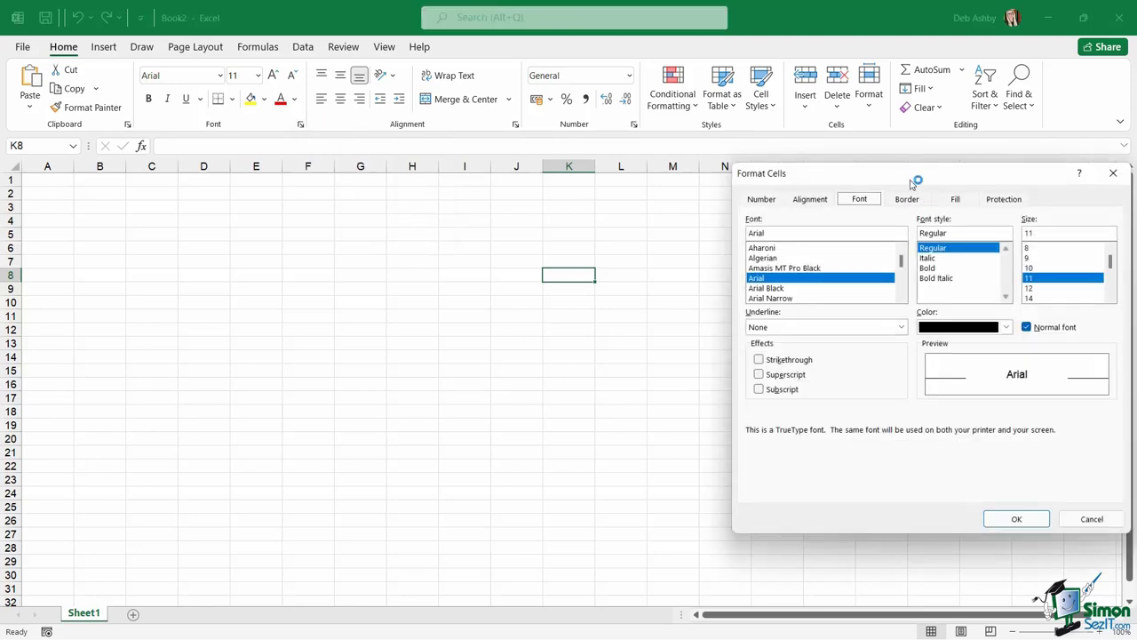
left_click_drag(894, 176, 523, 142)
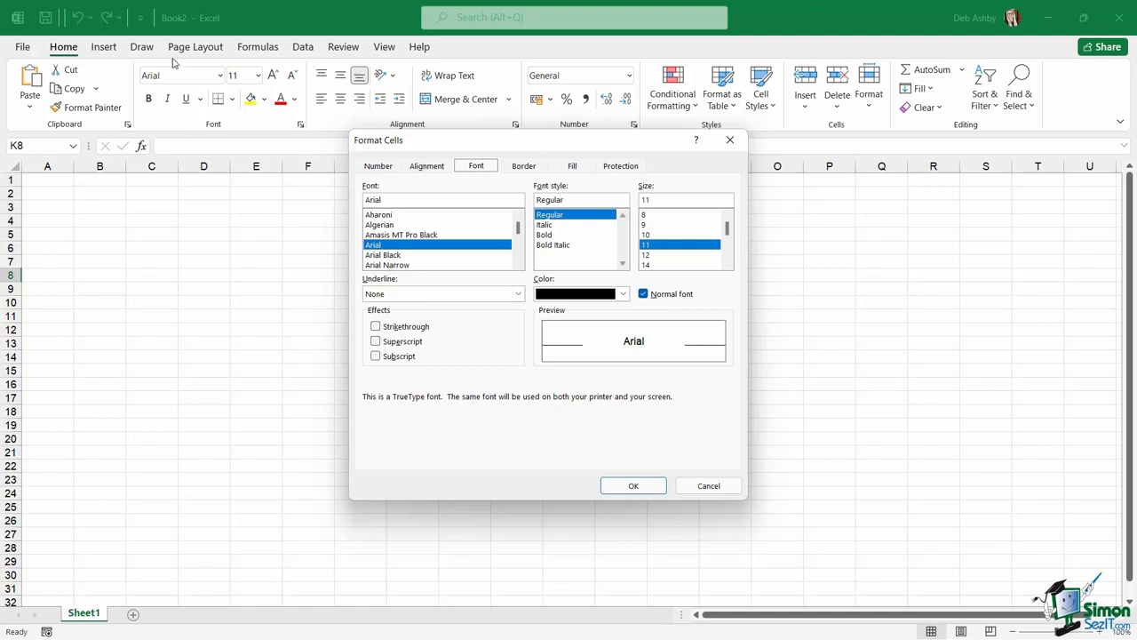
left_click(708, 485)
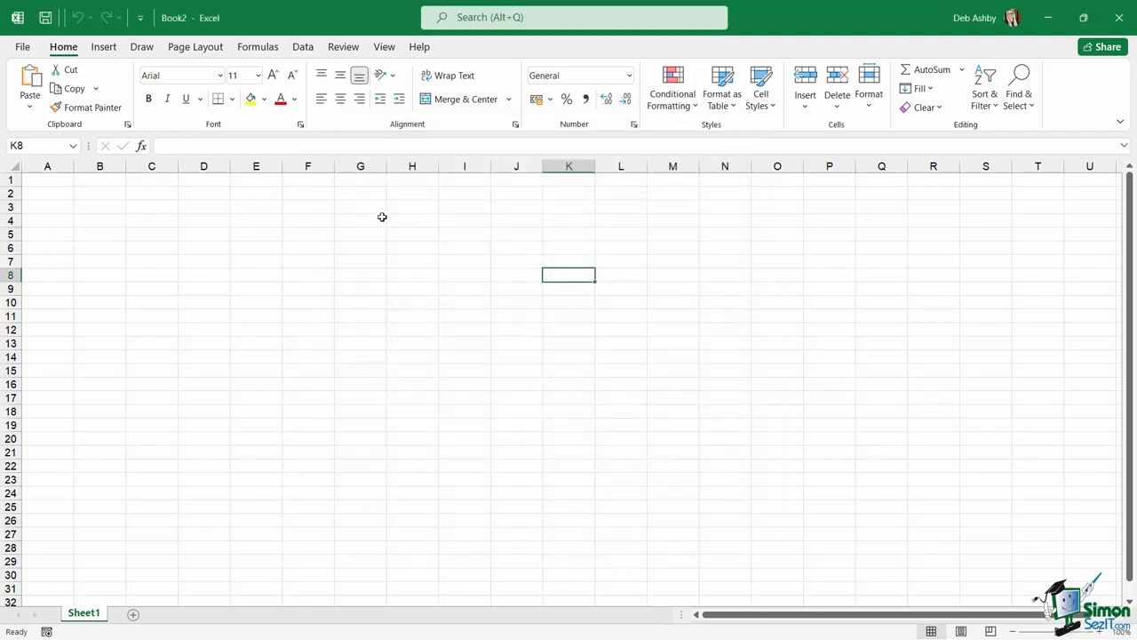
View the full alignment settings for cell K8 and close them without applying changes.
left_click(516, 126)
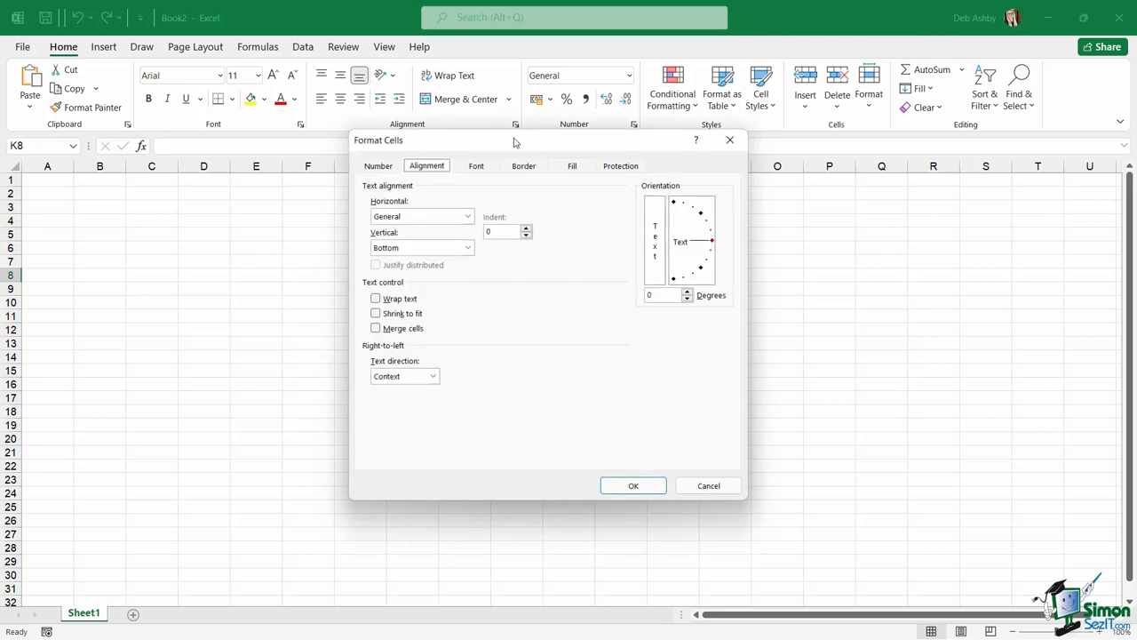
left_click_drag(512, 141, 477, 173)
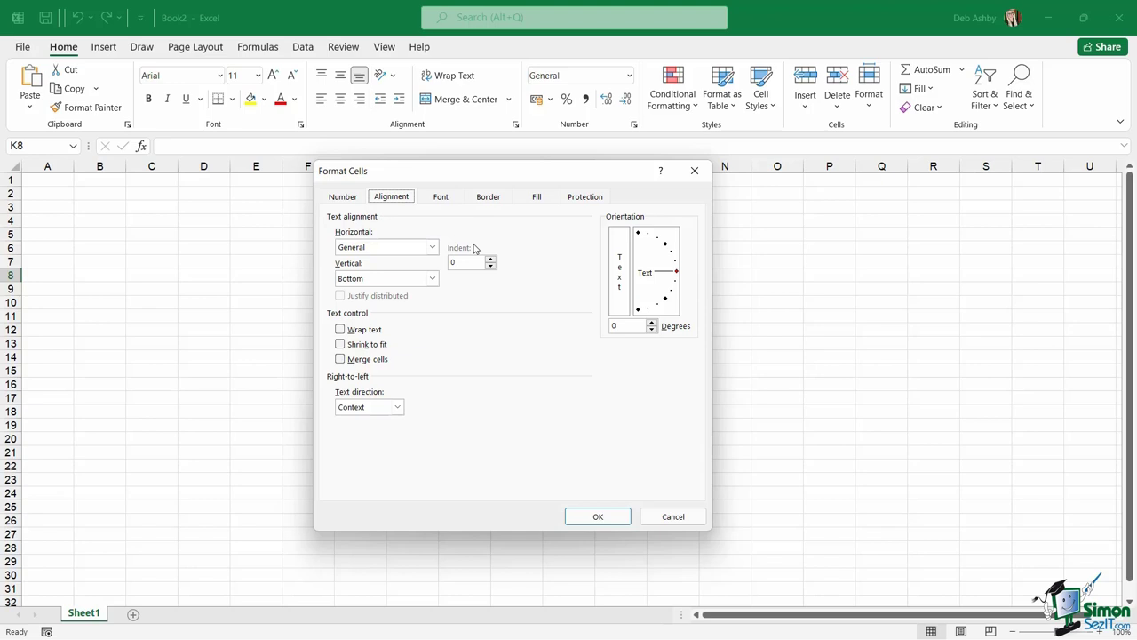
left_click(673, 518)
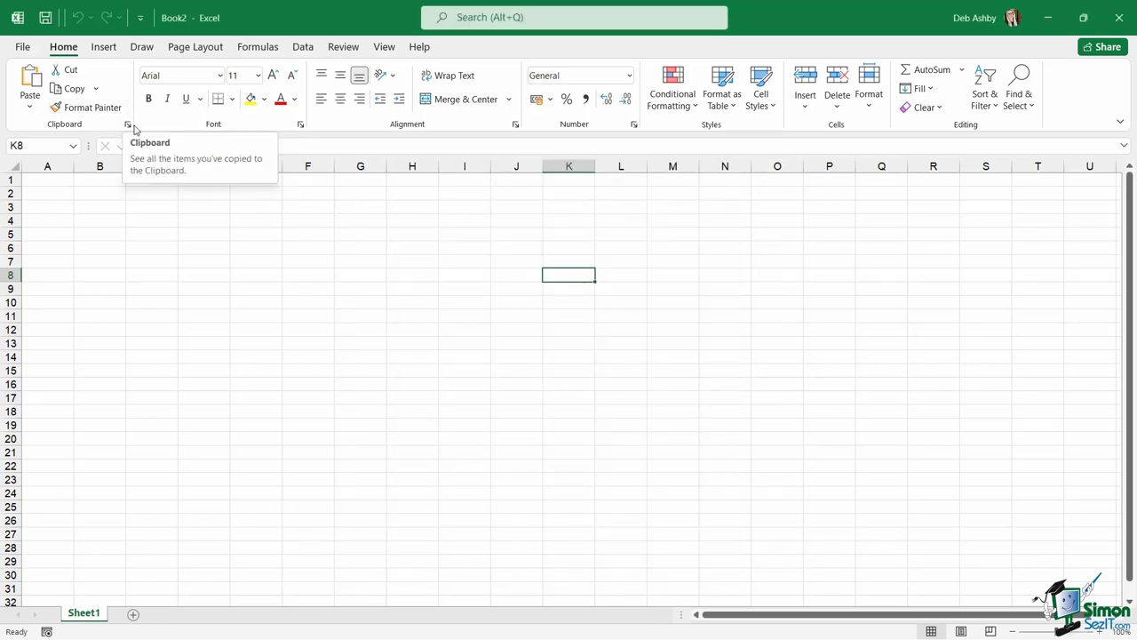
View the items collected on the Clipboard and close the Clipboard pane.
left_click(128, 126)
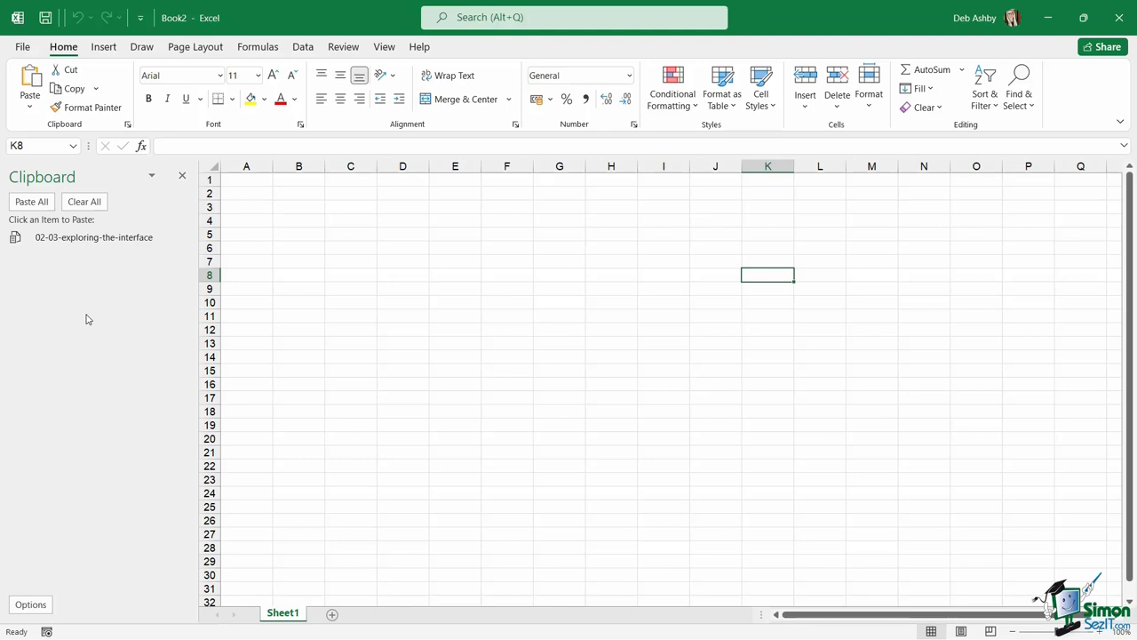
mouse_move(167, 225)
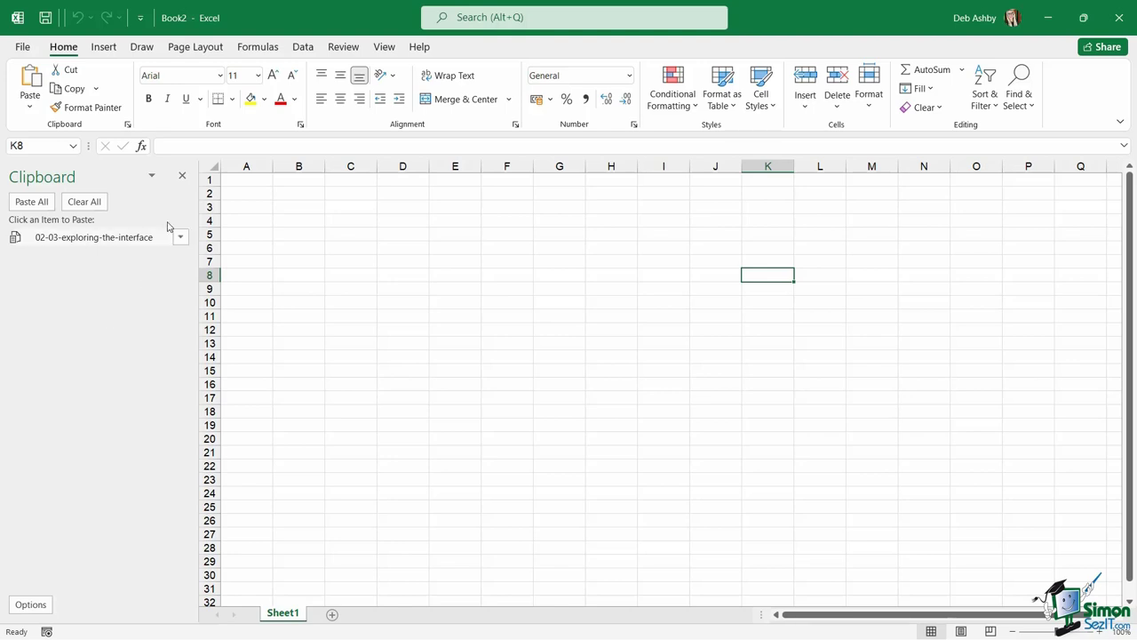
left_click(183, 178)
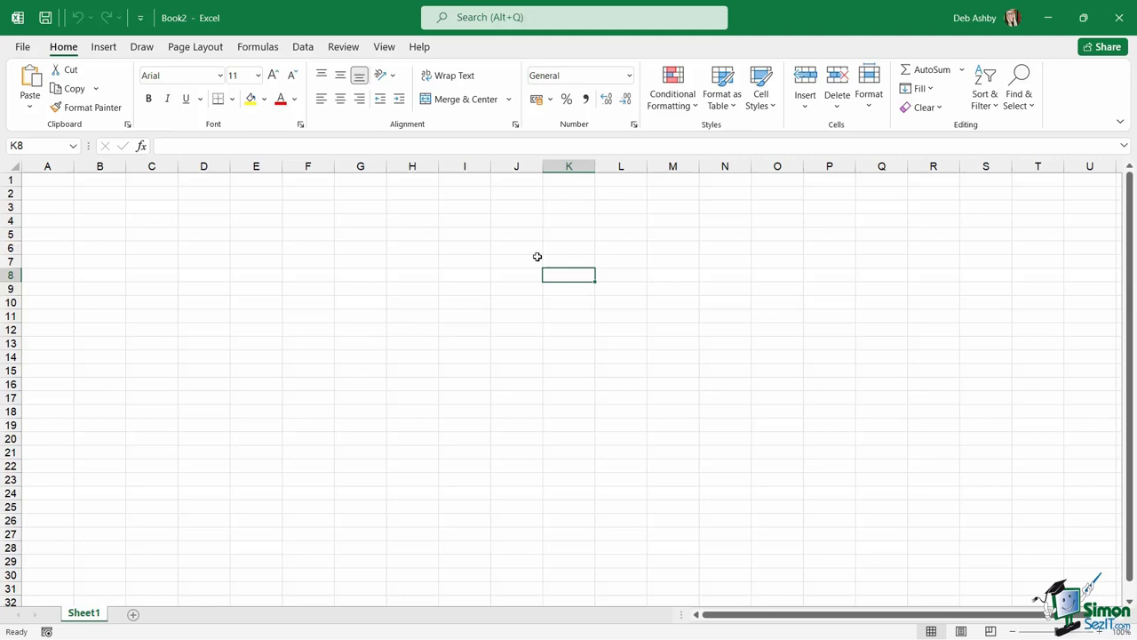
Select cell J11, collapse the ribbon and expand it again.
left_click(516, 315)
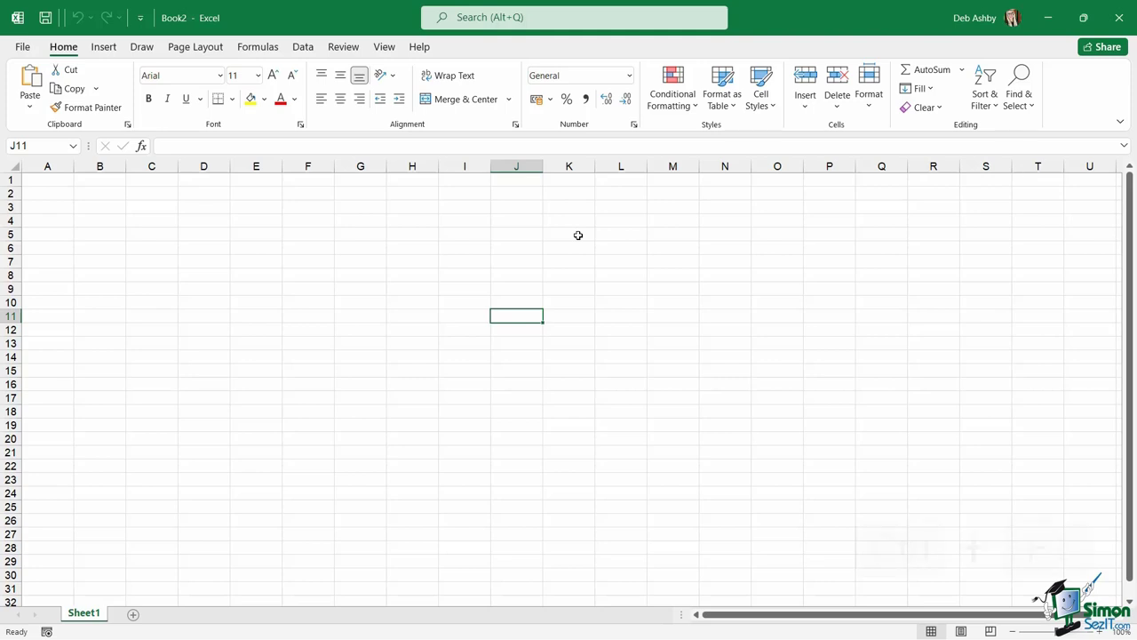
key("ctrl+F1")
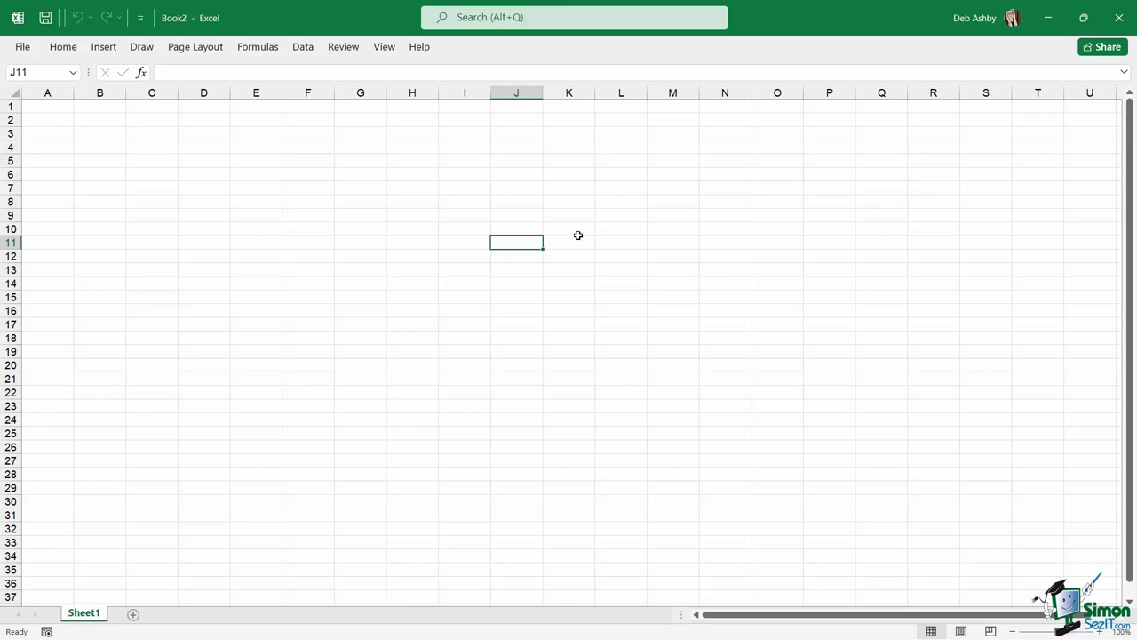
key("ctrl+F1")
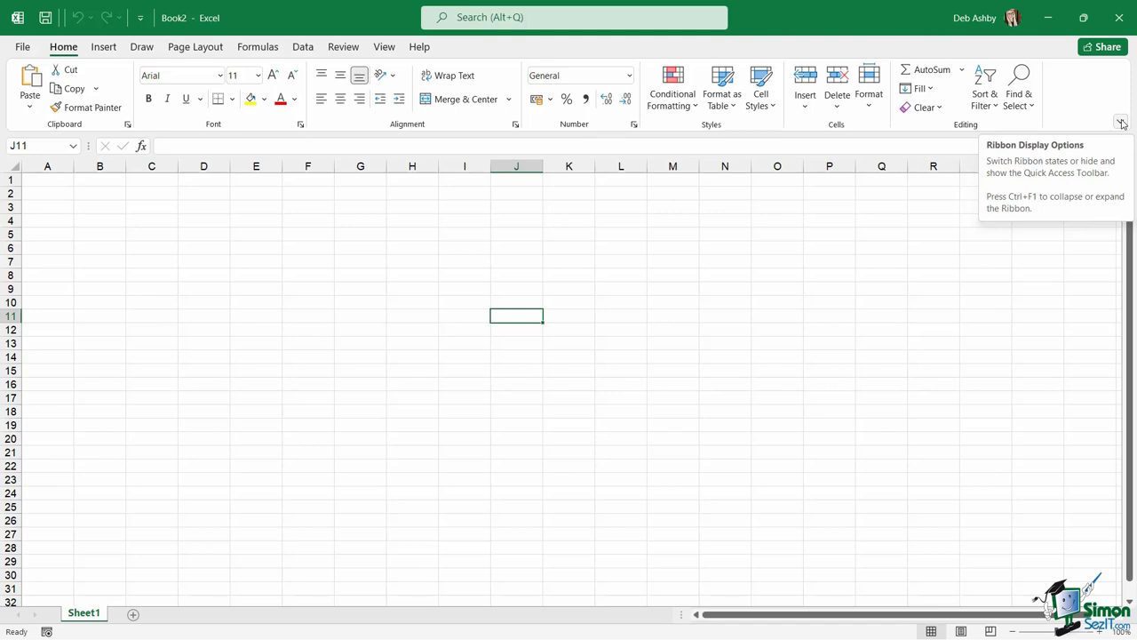
Set the ribbon display to Show tabs only, and return it to Always show Ribbon.
left_click(1121, 122)
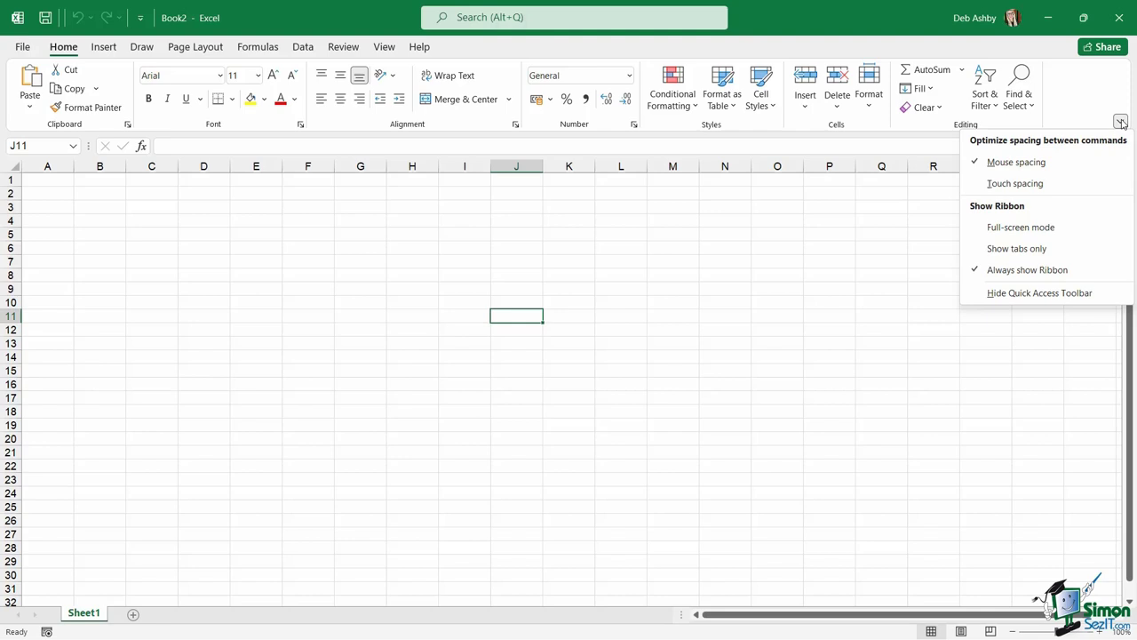
left_click(1012, 251)
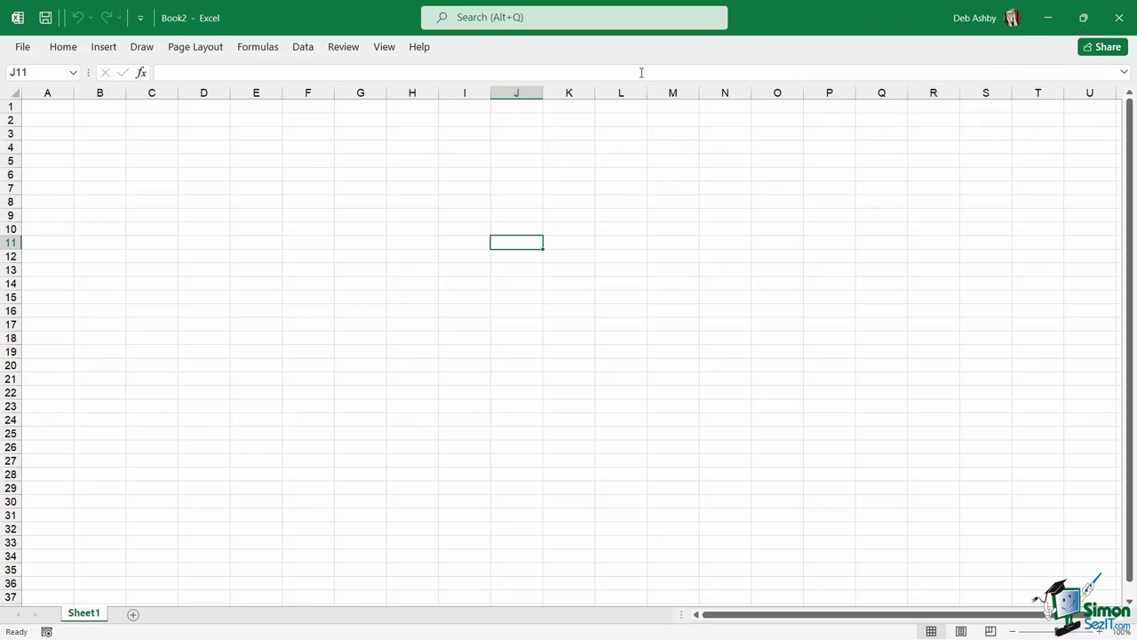
left_click(64, 47)
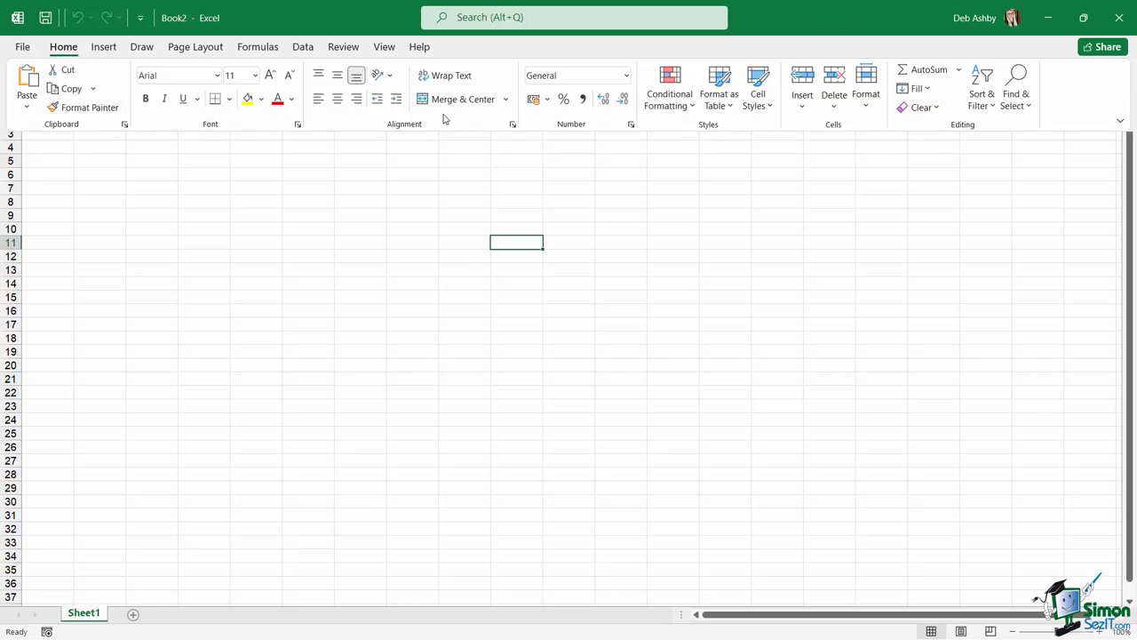
left_click(1121, 120)
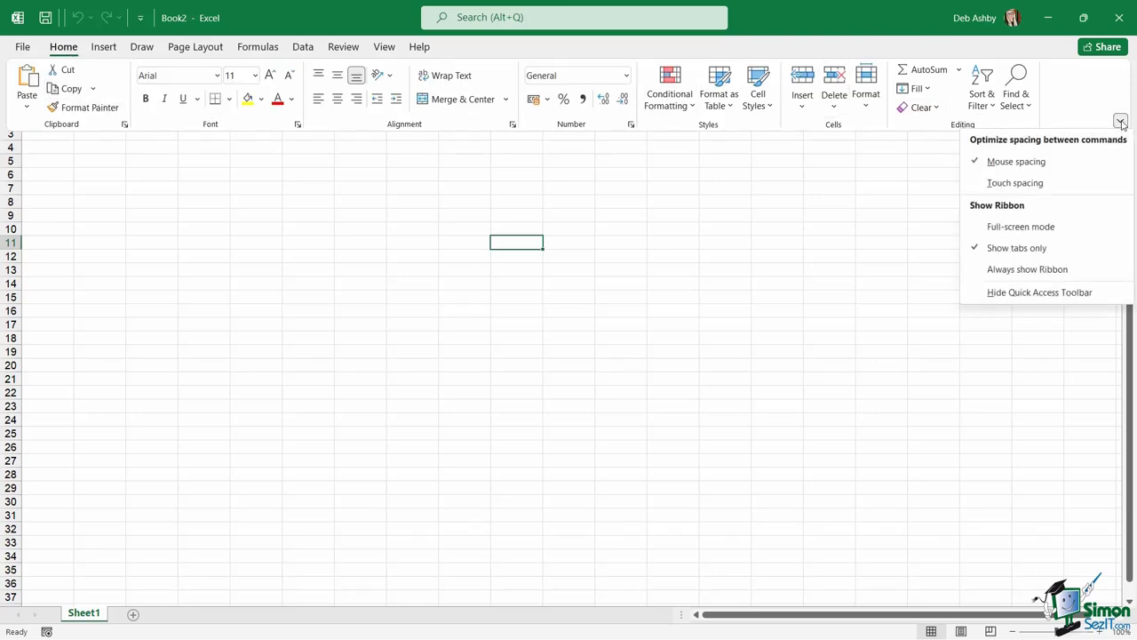
left_click(1026, 269)
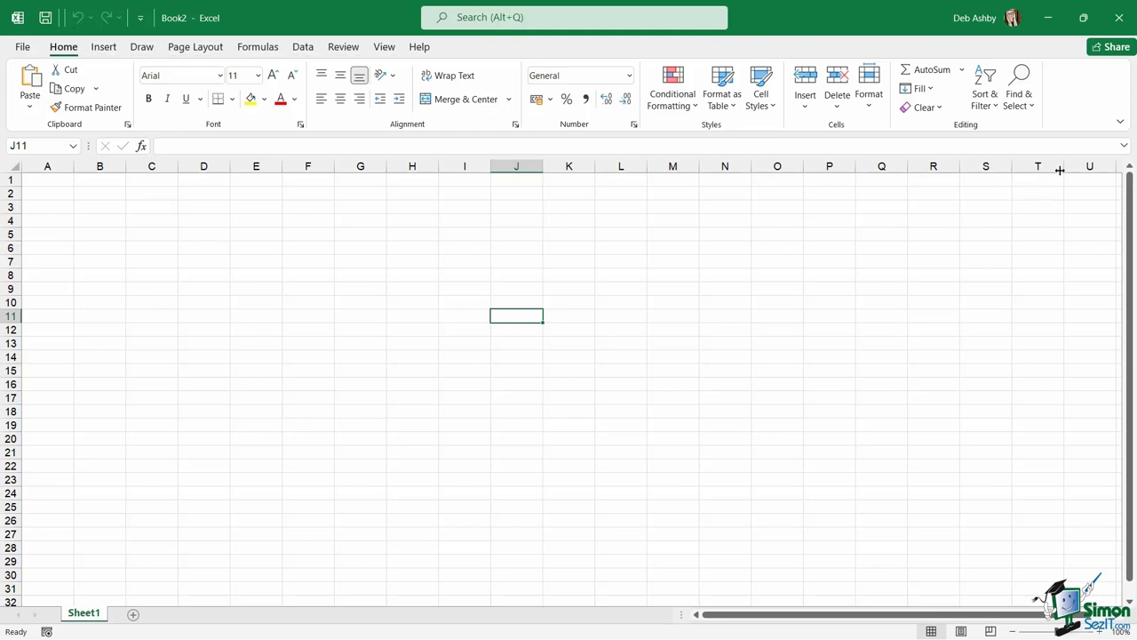
Switch the ribbon display to Full-screen mode, temporarily reveal the ribbon and bring up its display options.
left_click(1120, 121)
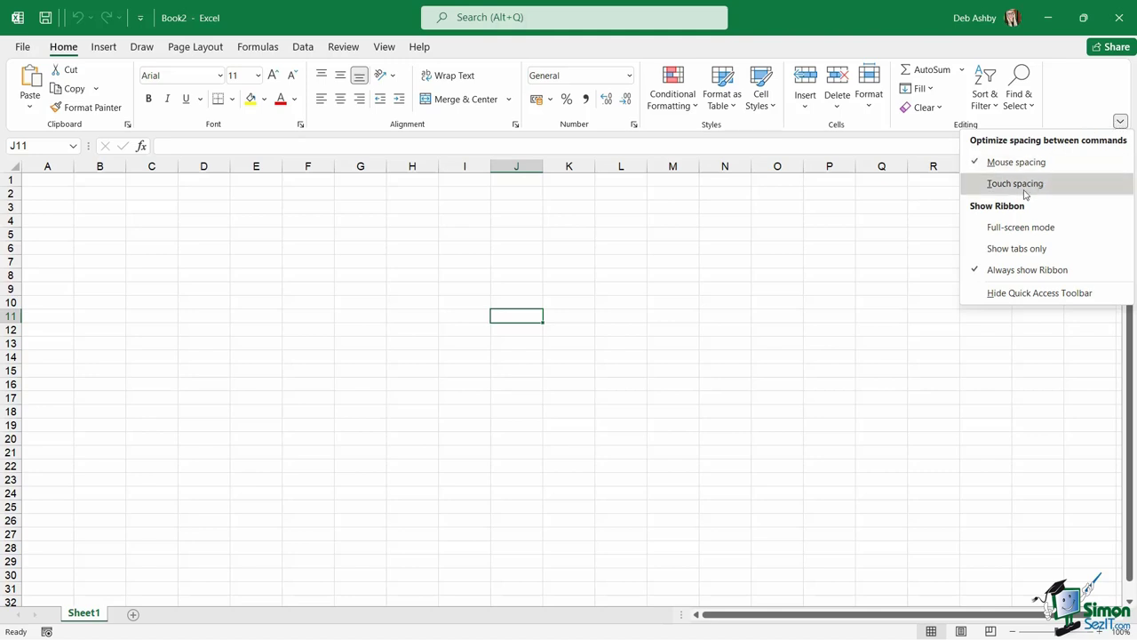
left_click(1015, 229)
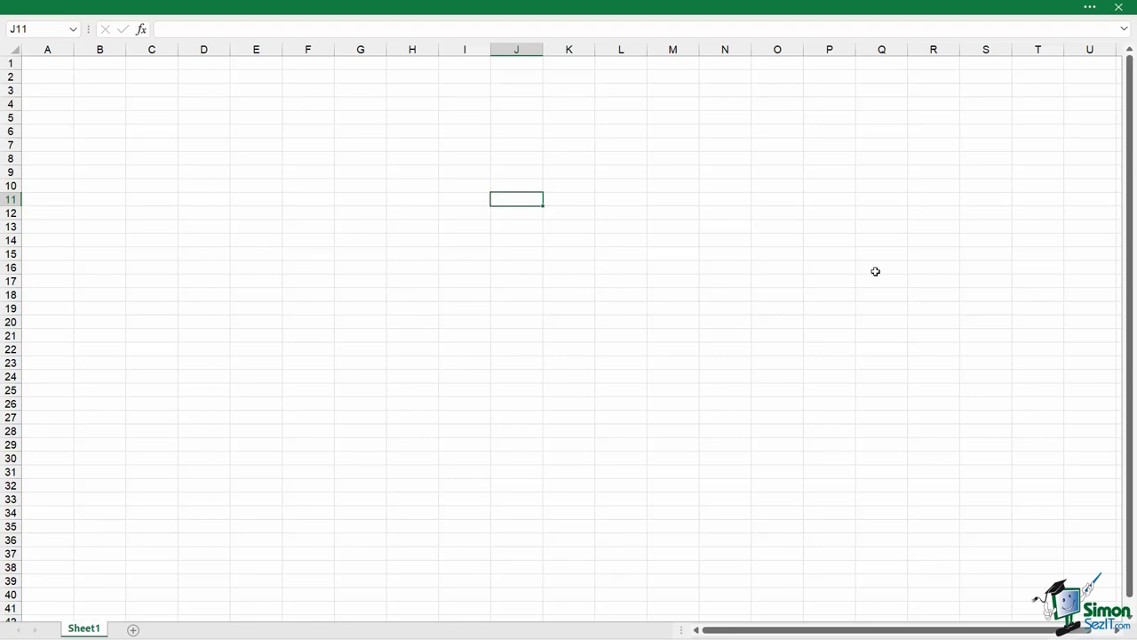
left_click(1094, 9)
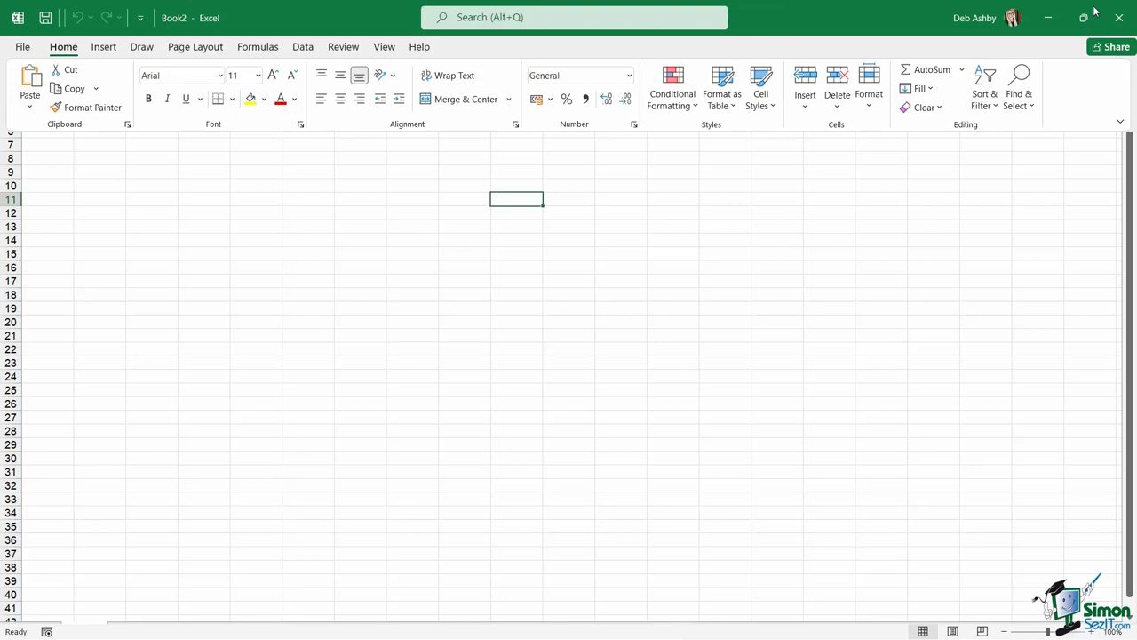
left_click(1120, 121)
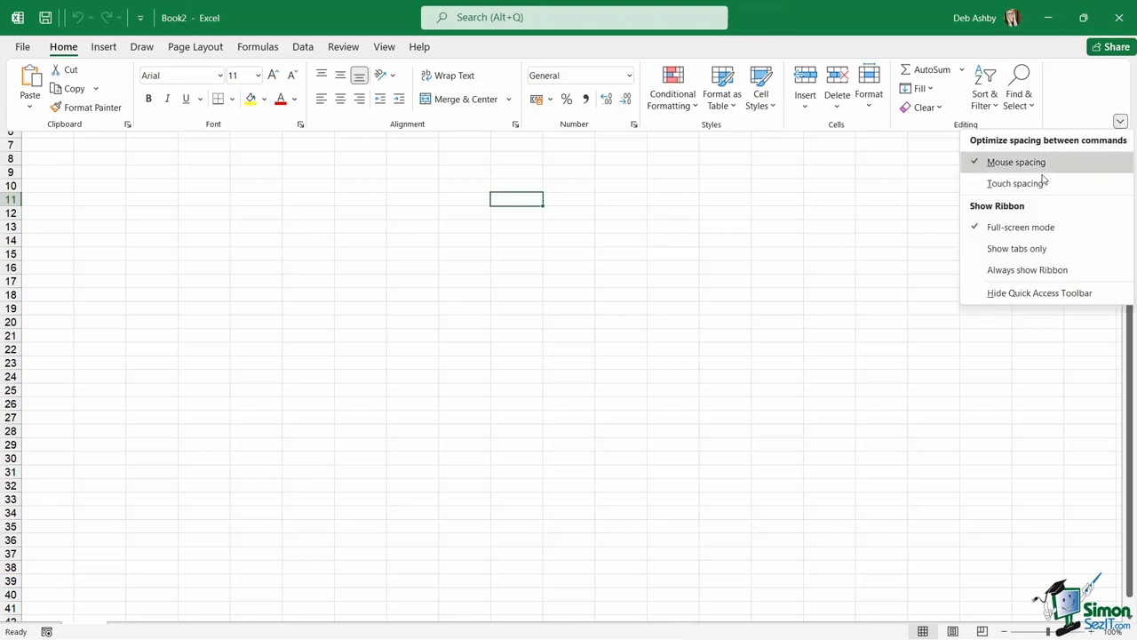